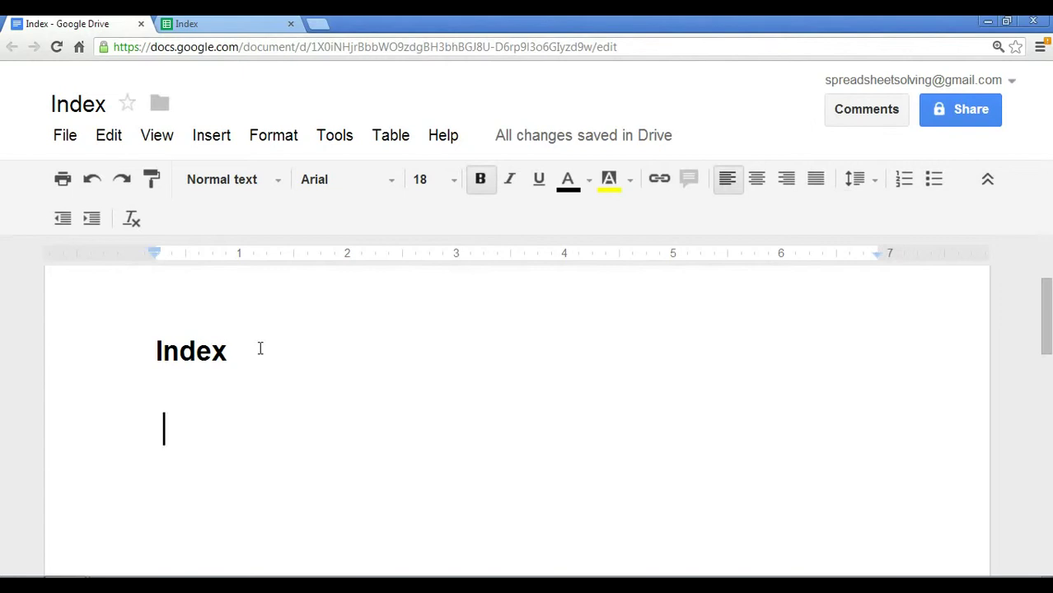
Write 'returns a value based on 3 things:' with numbered items 1) data range (array), 2) row number, 3) column number
text(retur)
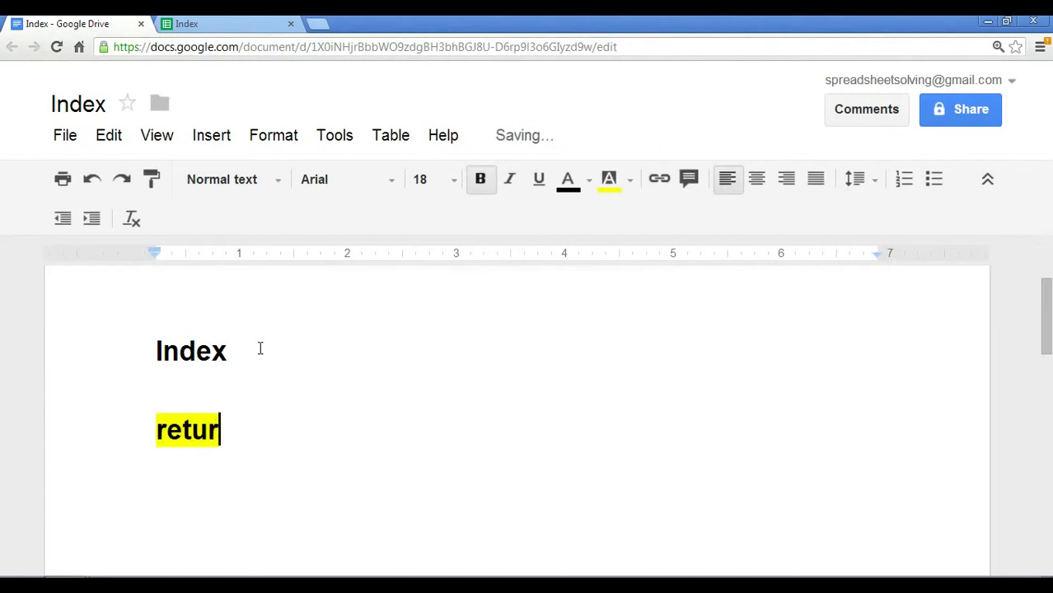
text(ns a value )
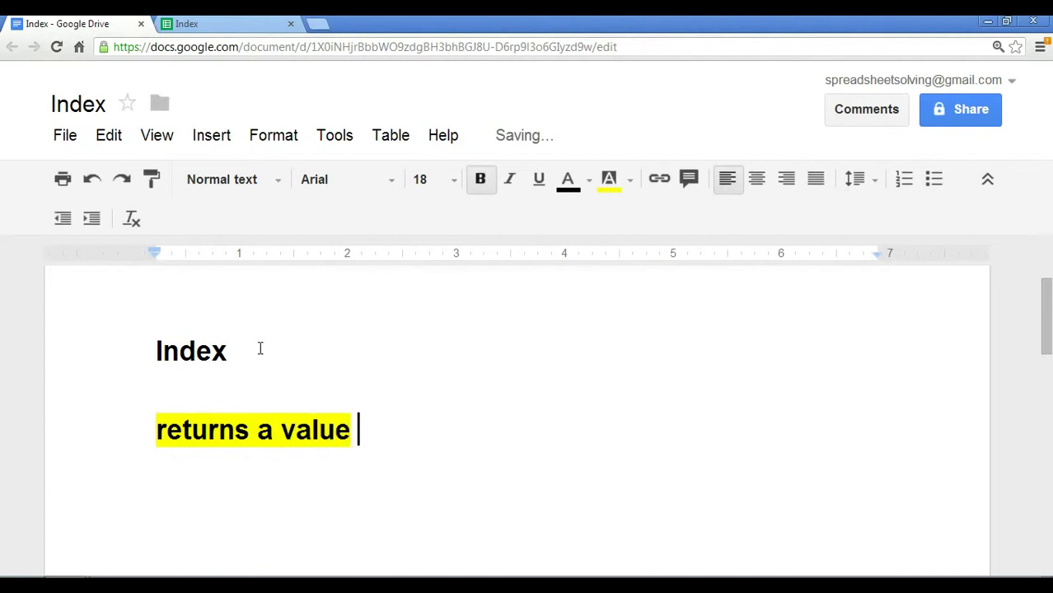
text(based on 3 things:)
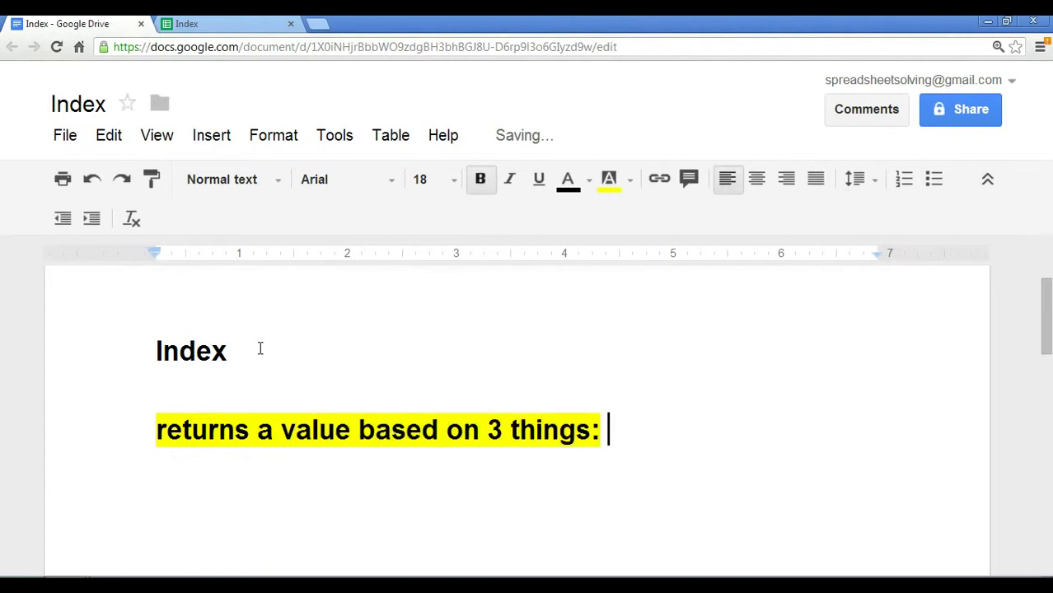
key(Return)
text(1) data )
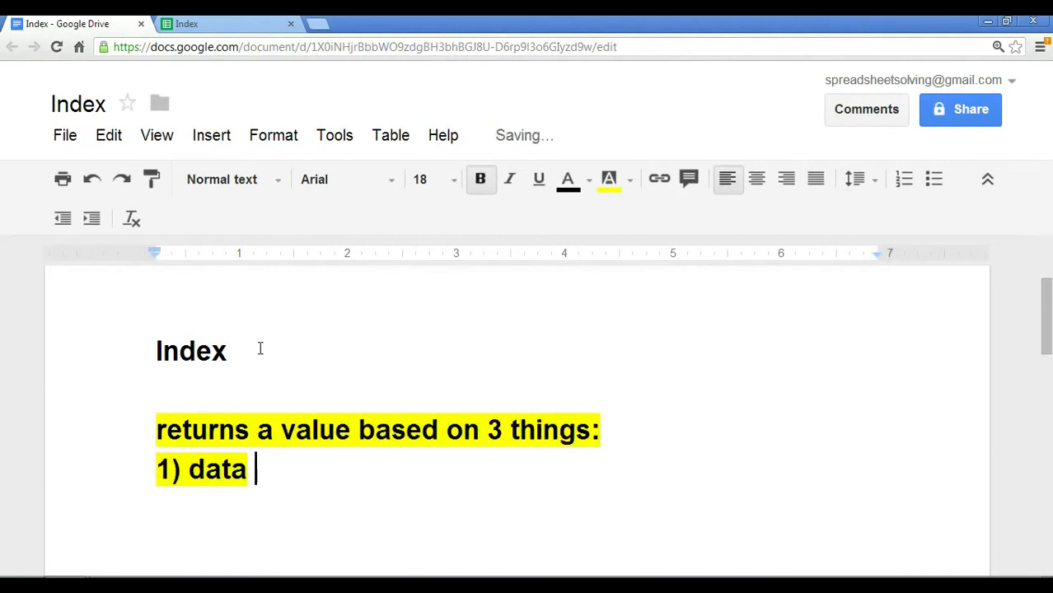
text(range (array))
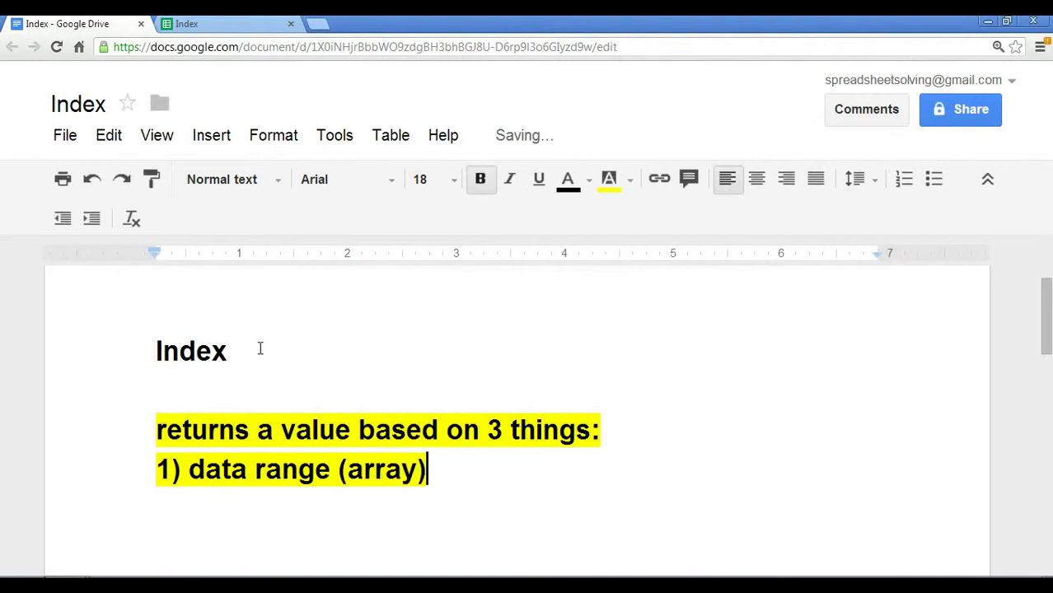
key(Return)
text(2) )
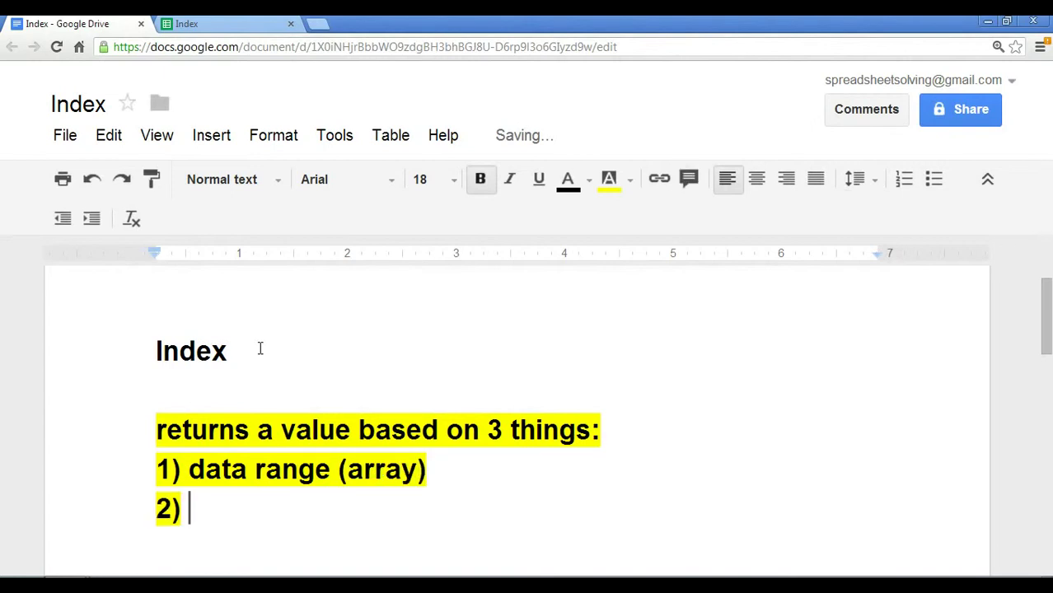
text(row number)
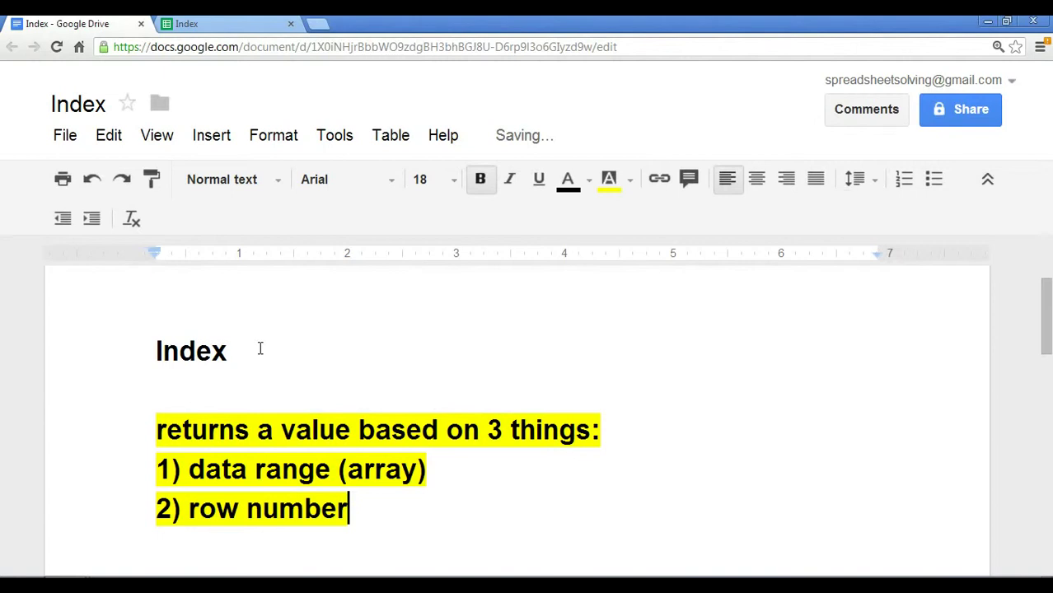
key(Return)
text(3) column number)
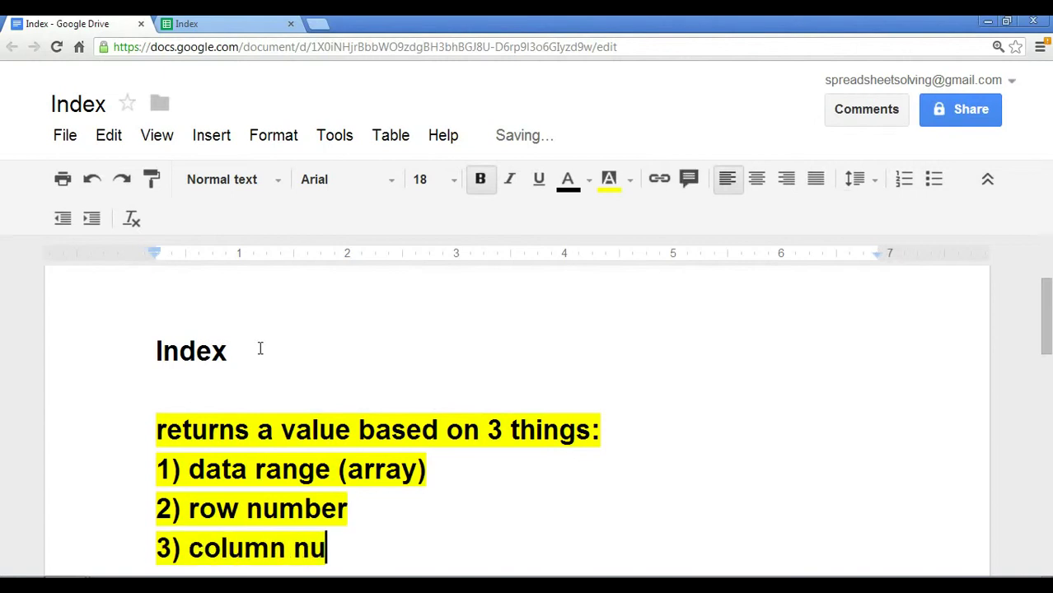
key(Return)
key(Return)
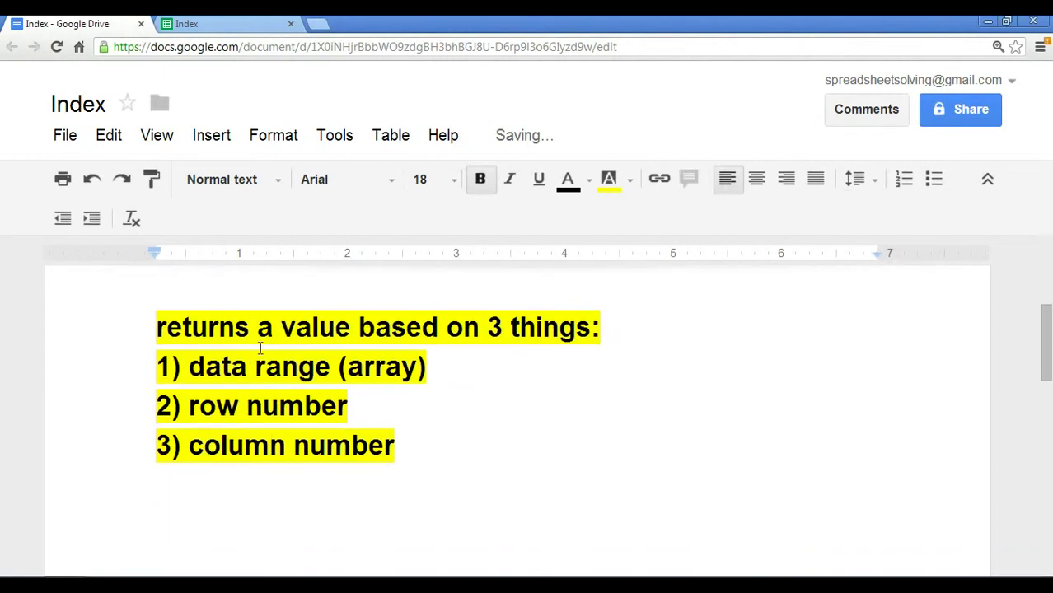
Add the syntax line =INDEX(data range, row number, column number) below the list
text(=)
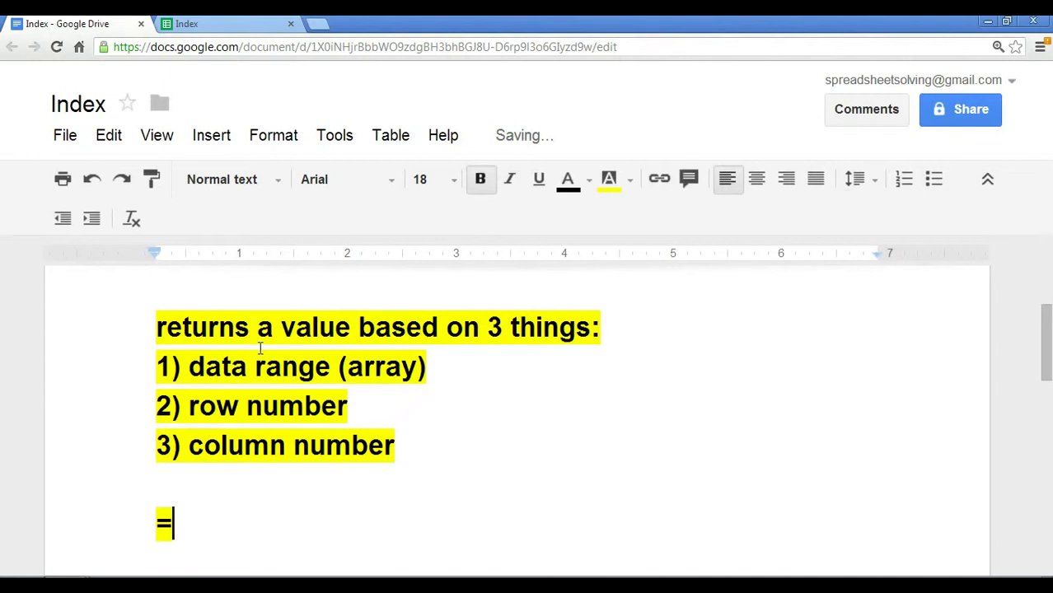
text(INDEX()
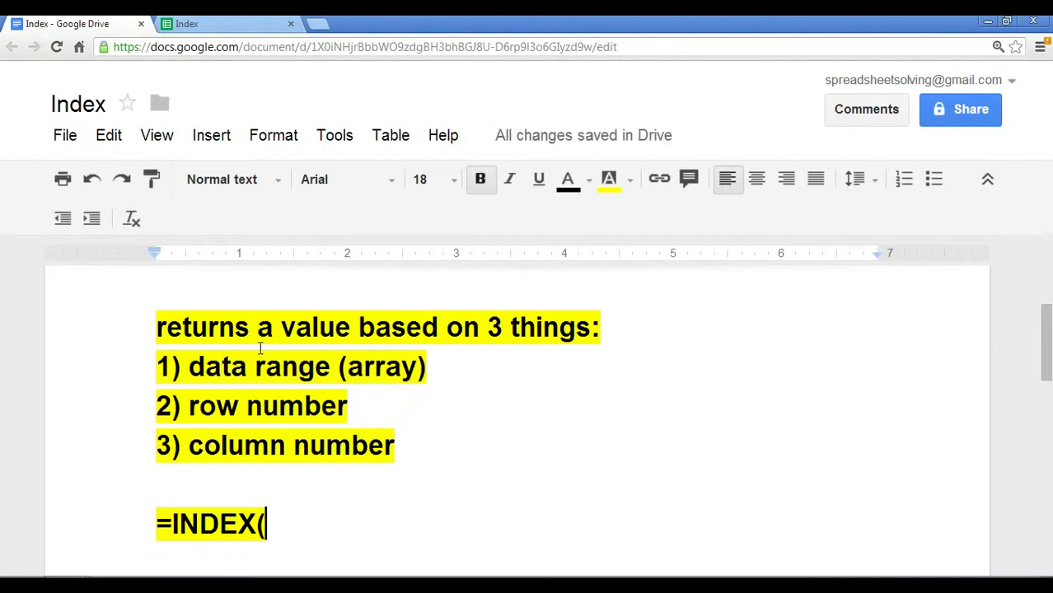
text(data range, )
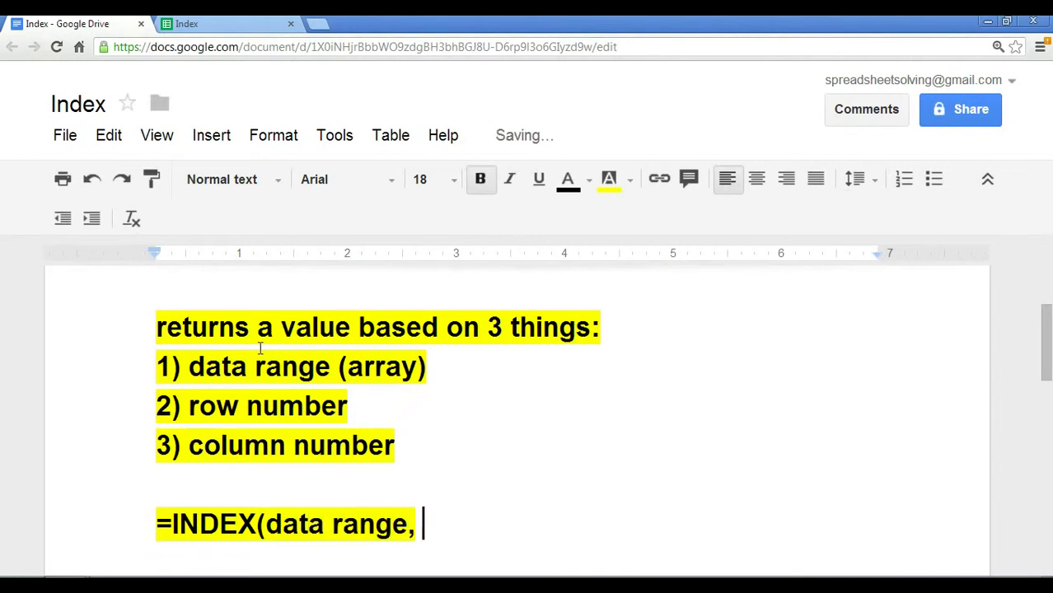
text(row number, co)
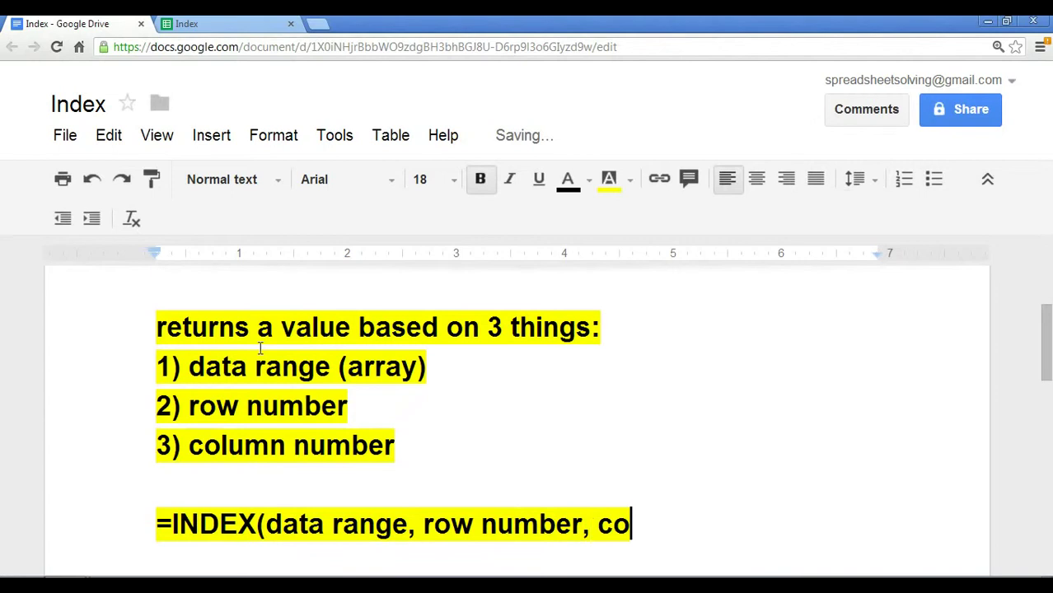
text(lumn number))
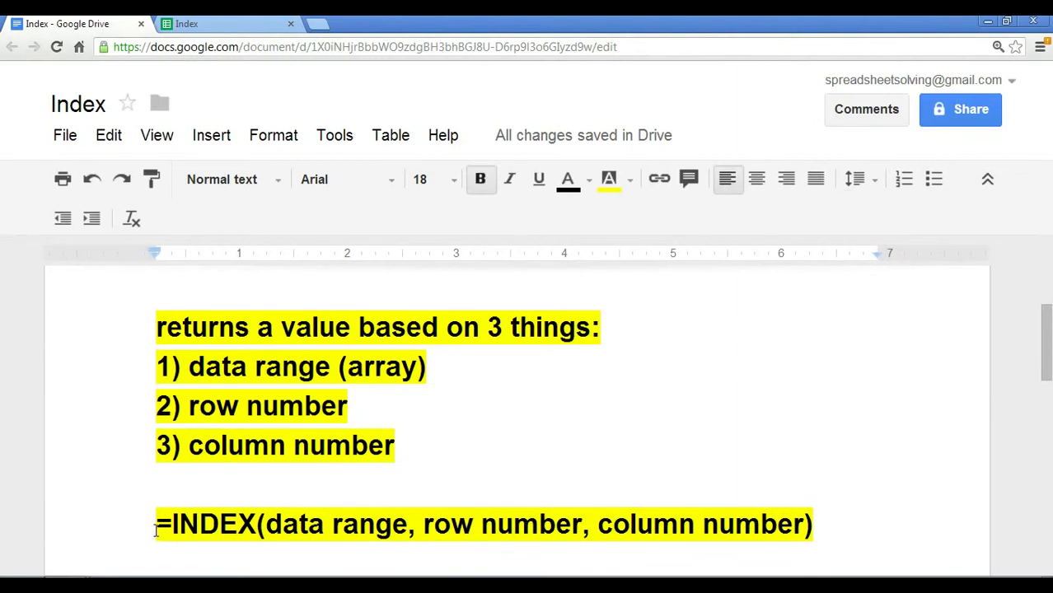
Go to the Index spreadsheet and review the Rank, Birthdate and Pro Yr headers
click(259, 25)
click(796, 407)
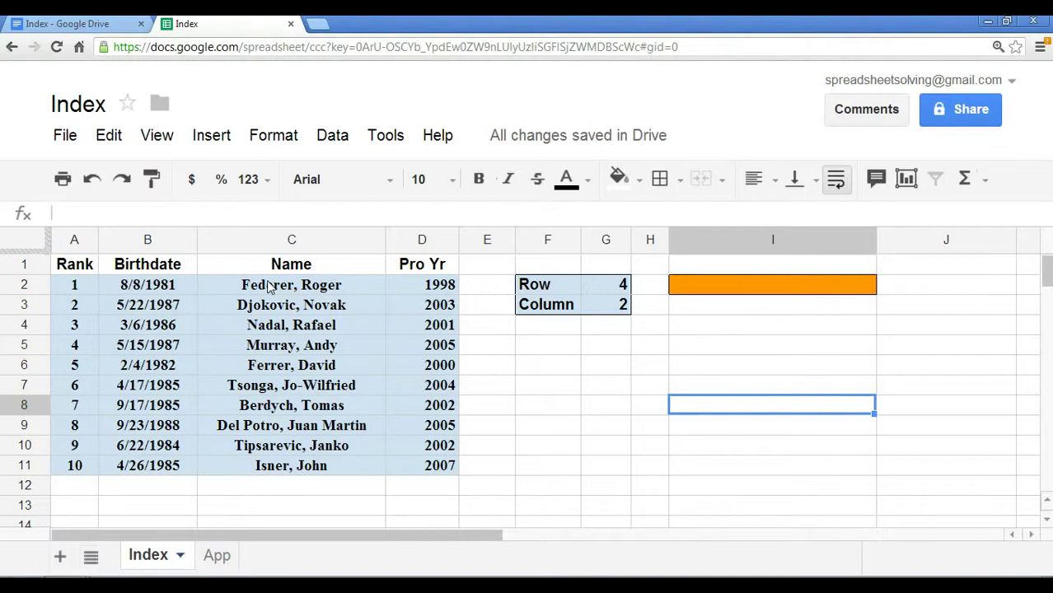
click(93, 272)
click(142, 272)
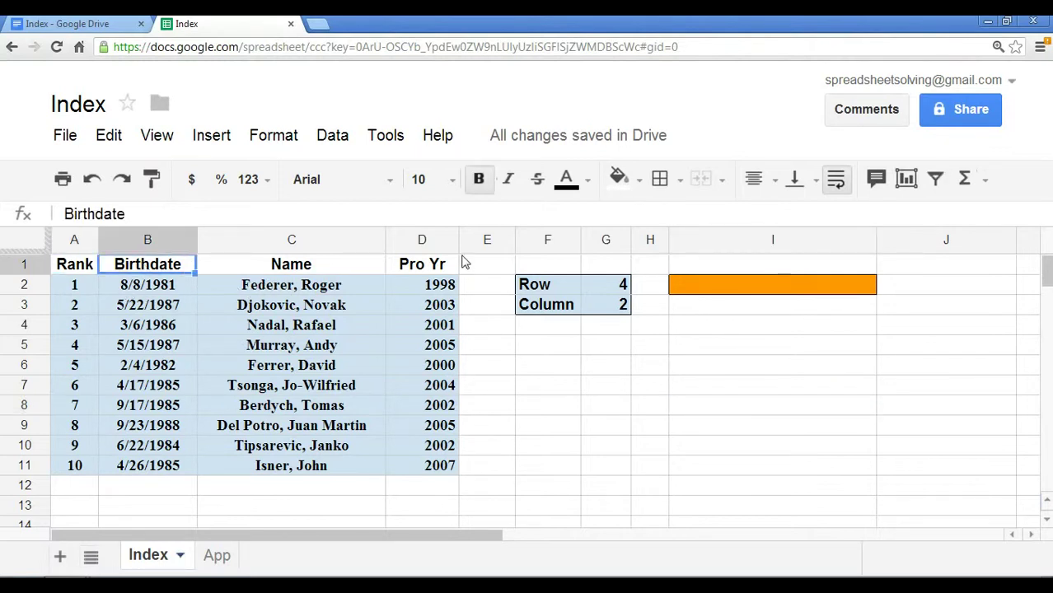
click(433, 274)
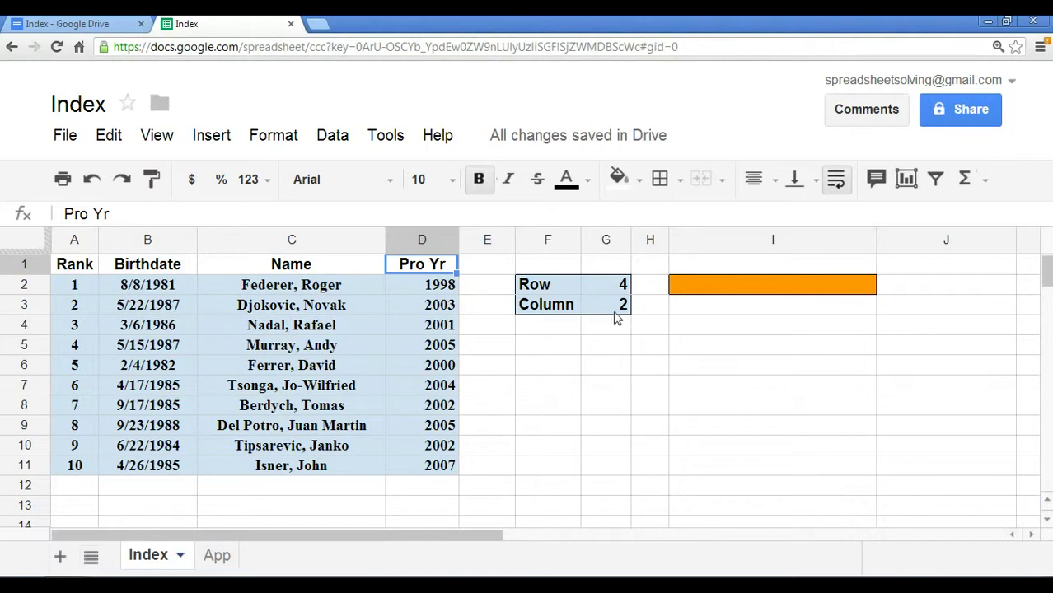
Clear the Column value in G3 and the Row value in G2
click(624, 286)
key(Down)
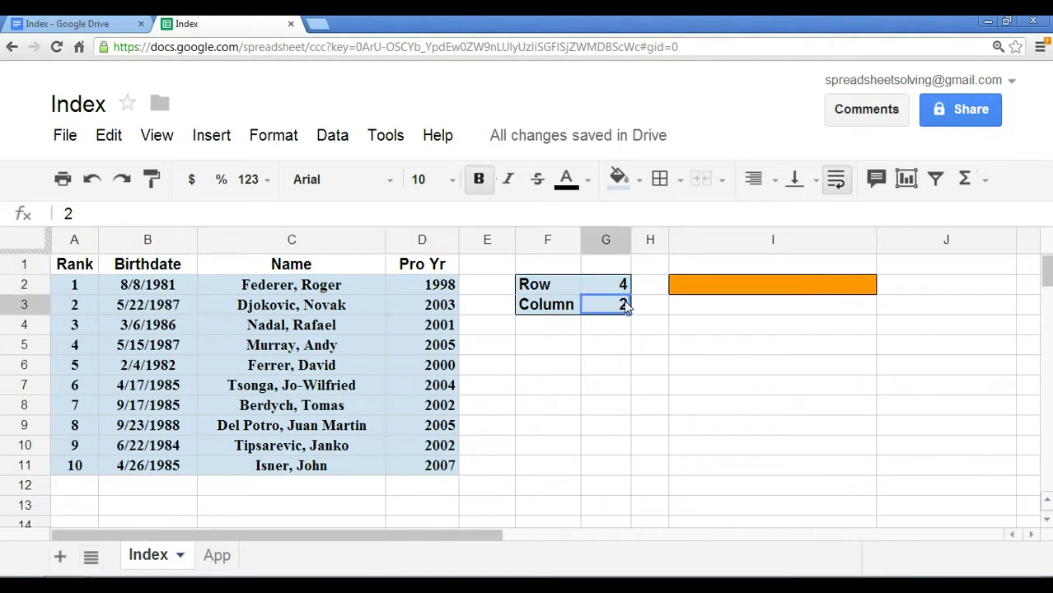
key(Delete)
click(622, 284)
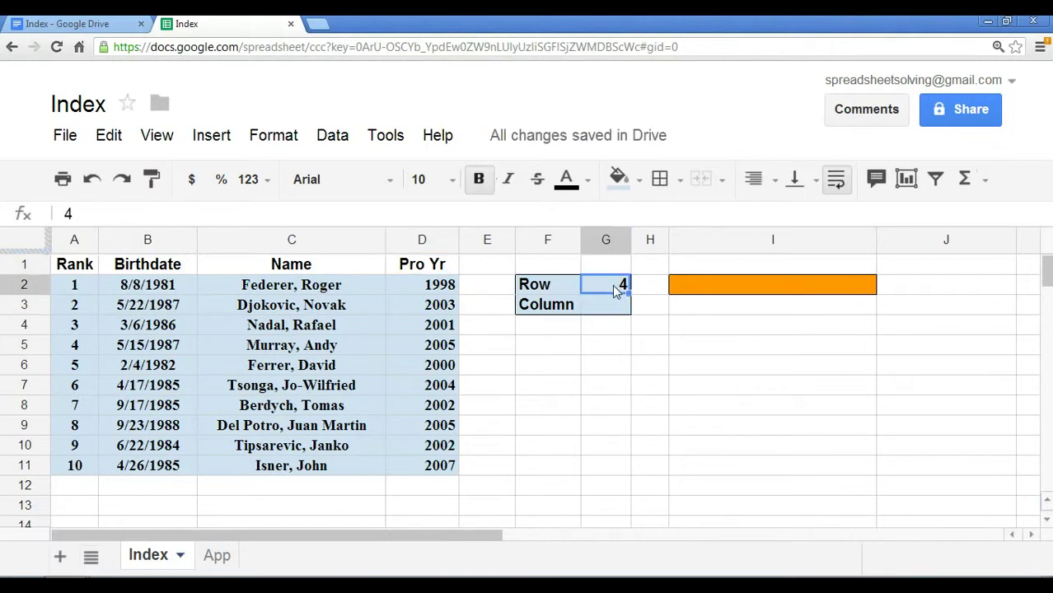
key(Delete)
Enter row 10 in G2 and column 3 in G3, then select G2, G3 and the result cell I2
text(10)
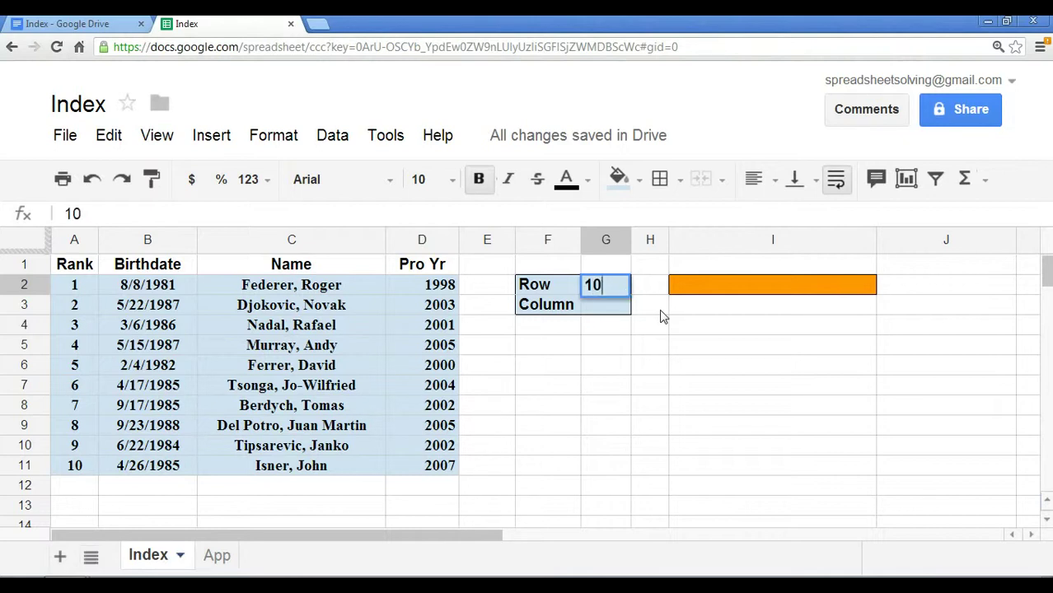
key(Return)
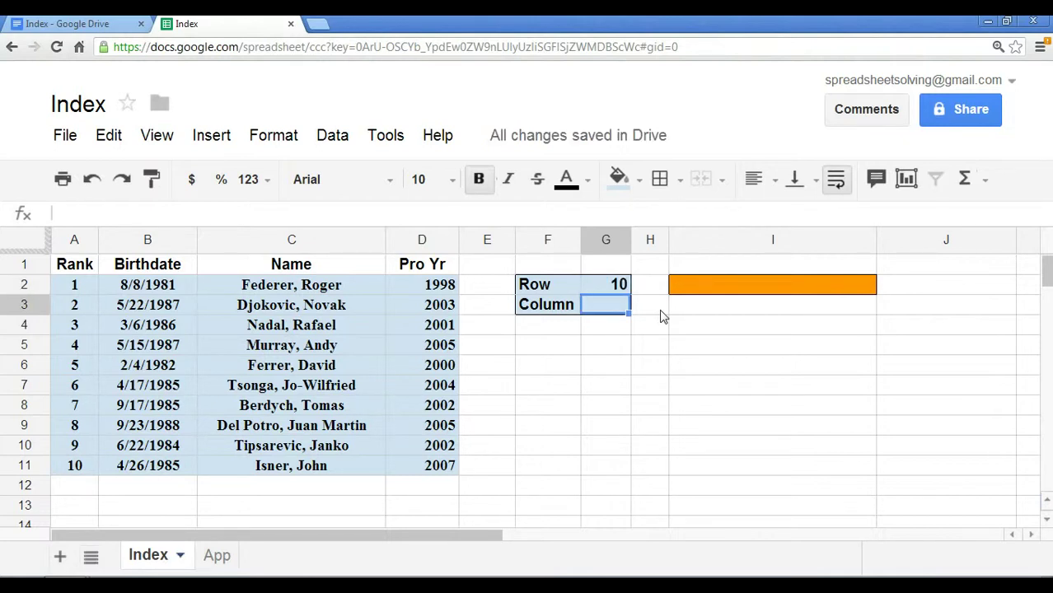
text(3)
key(Return)
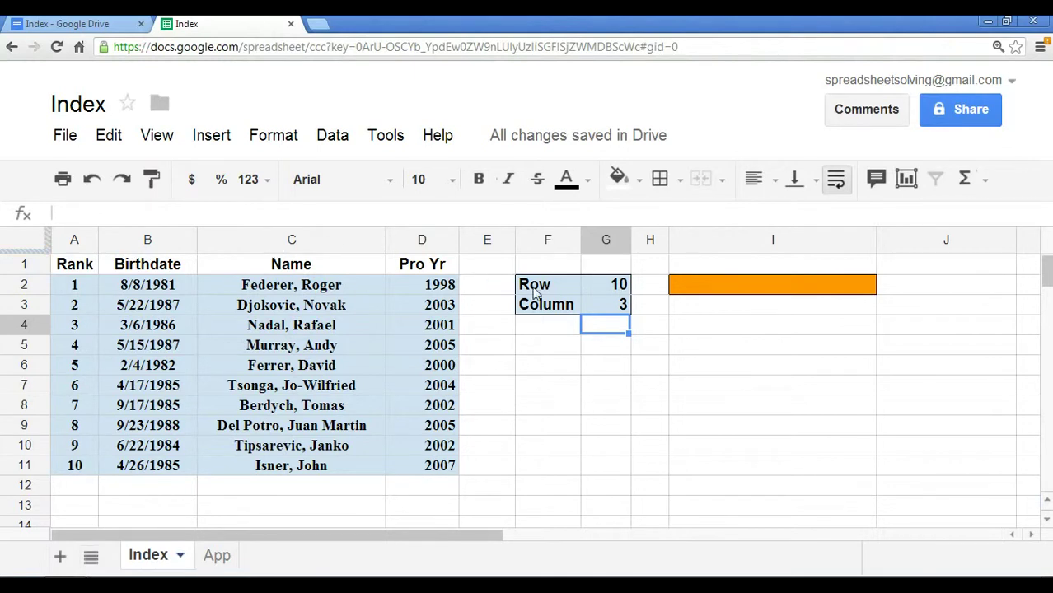
click(611, 288)
click(616, 305)
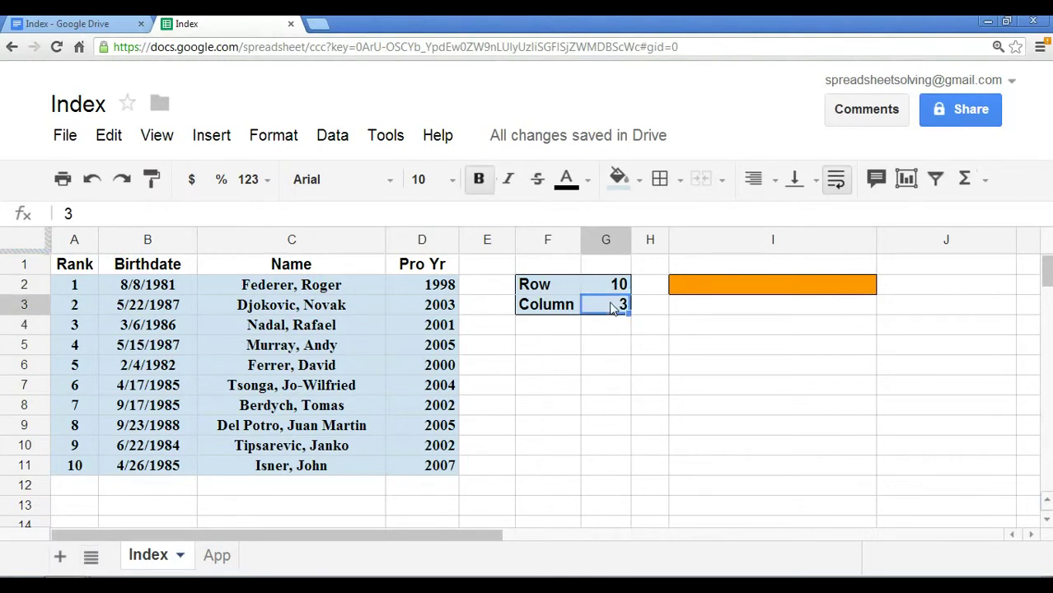
click(728, 288)
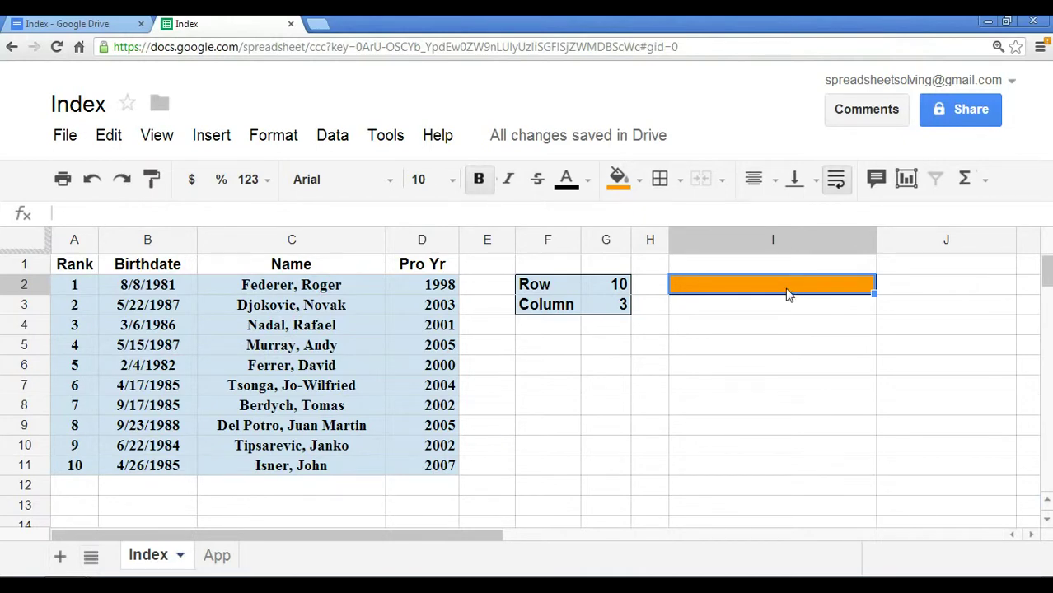
Build =index(A2:D11,G2,G3) in I2 so it returns 'Isner, John'
text(=index()
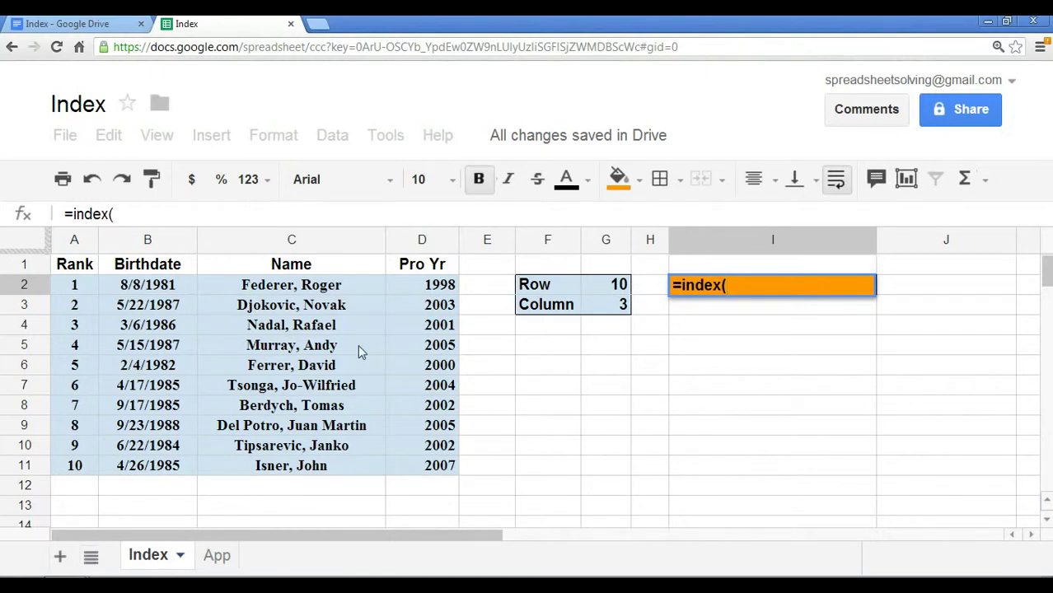
drag(74, 289, 421, 472)
text(,)
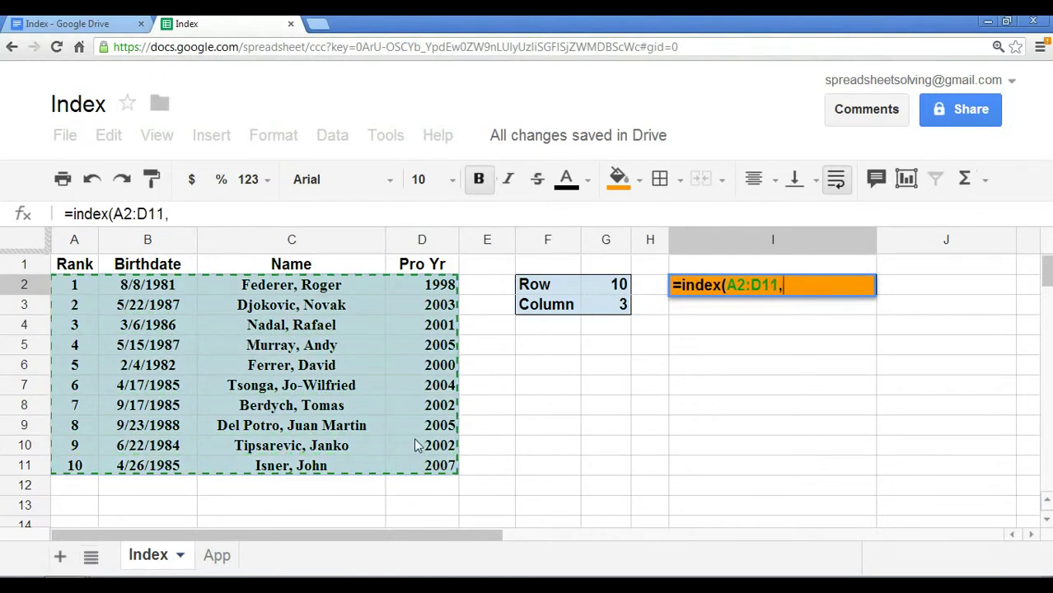
click(622, 285)
text(,)
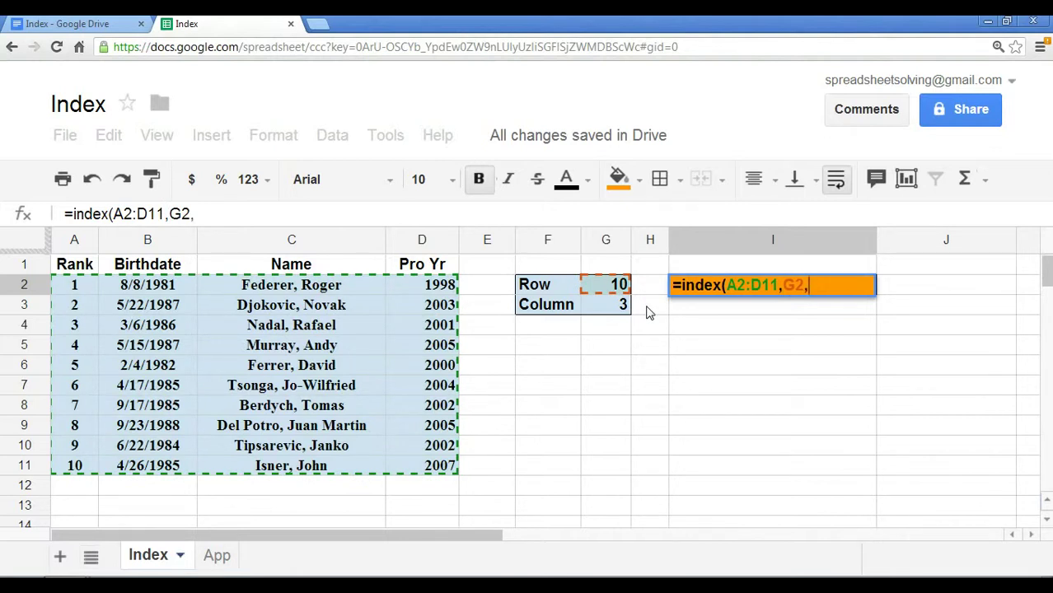
click(597, 306)
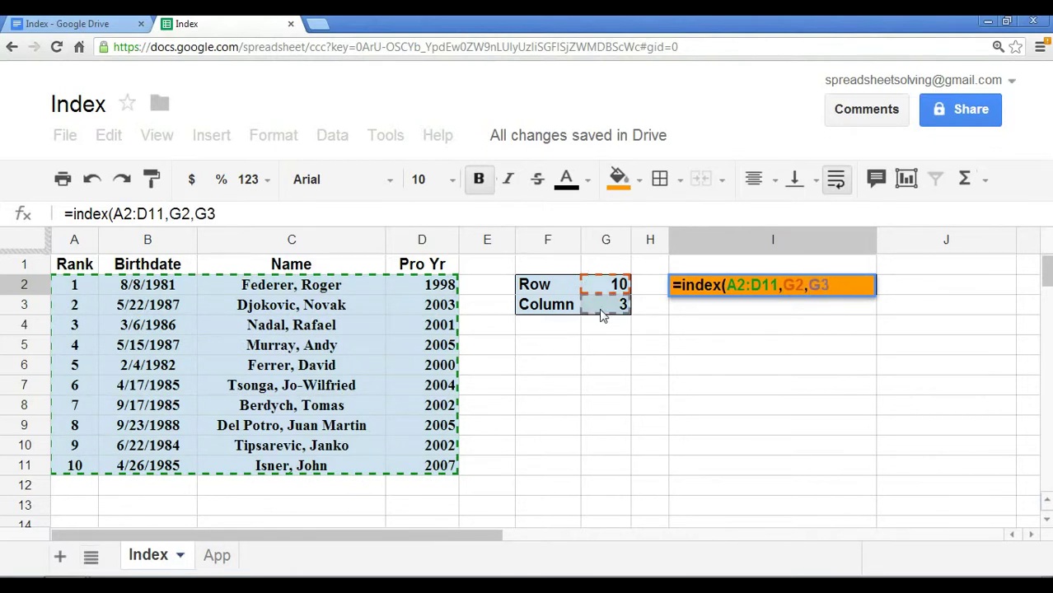
text())
key(Return)
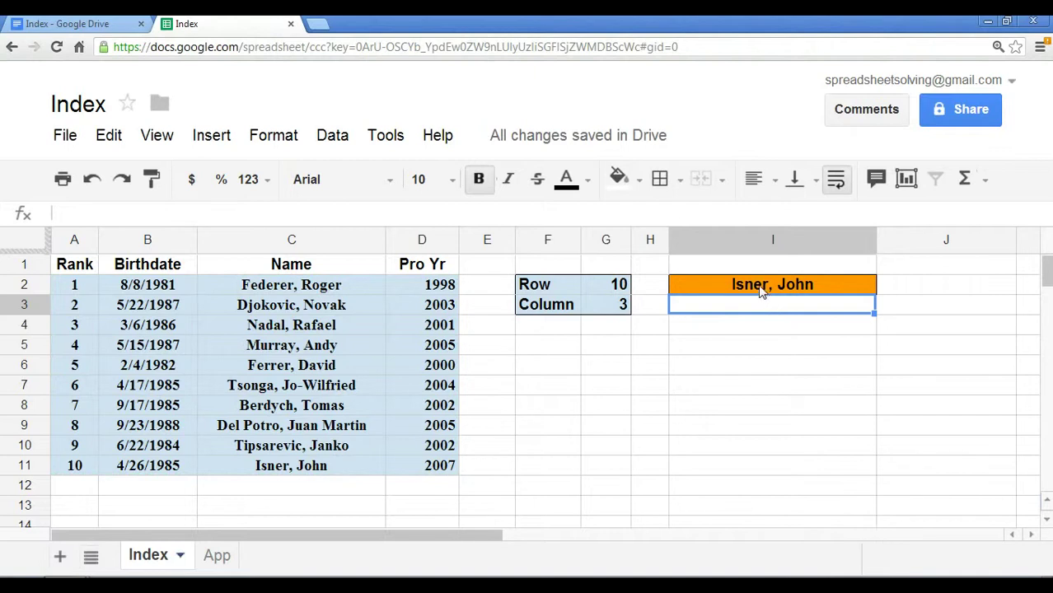
click(760, 294)
double_click(758, 294)
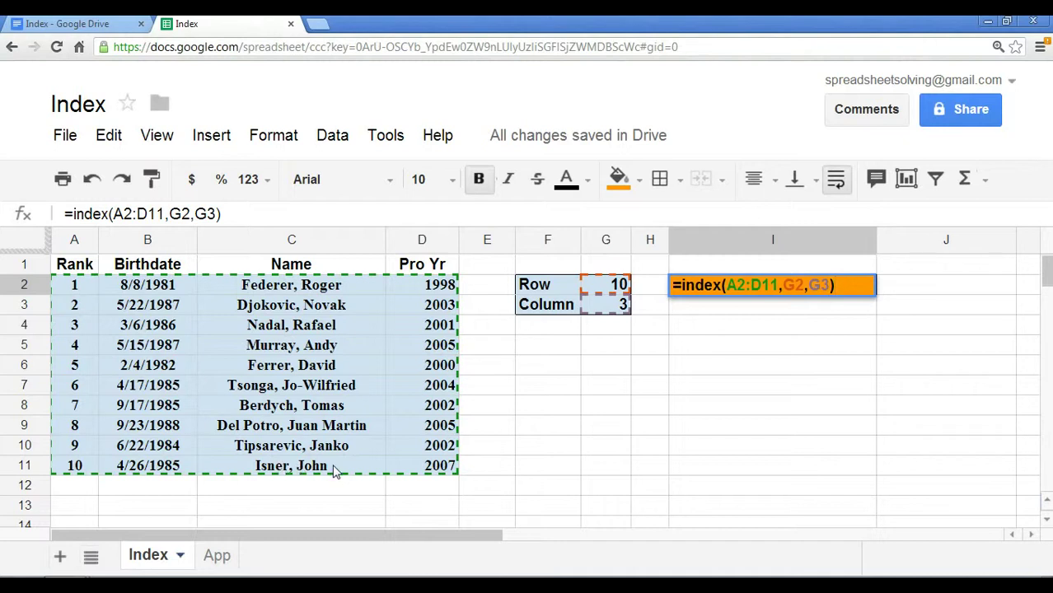
key(Return)
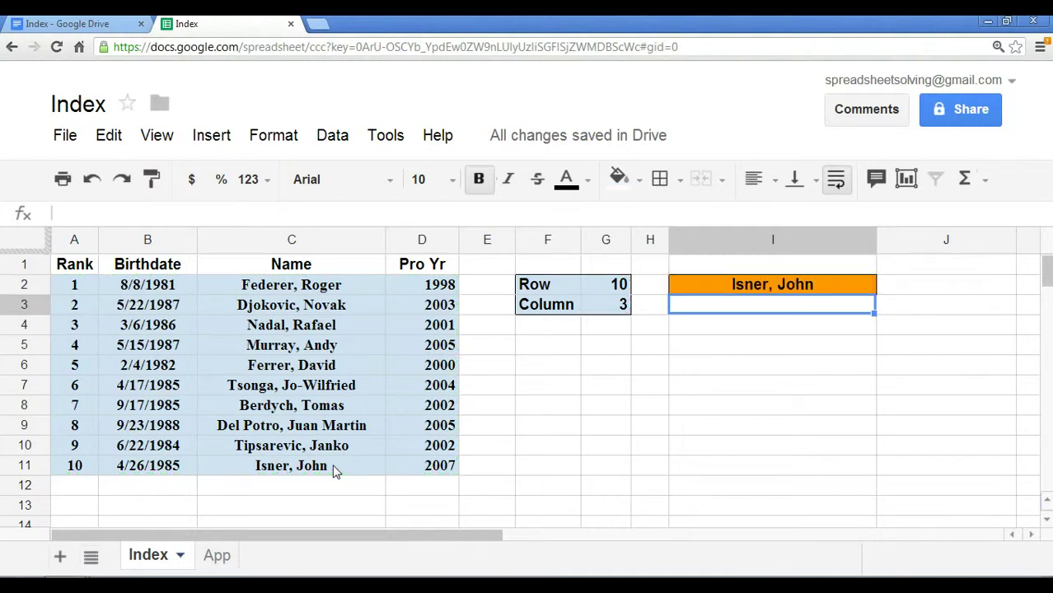
click(736, 288)
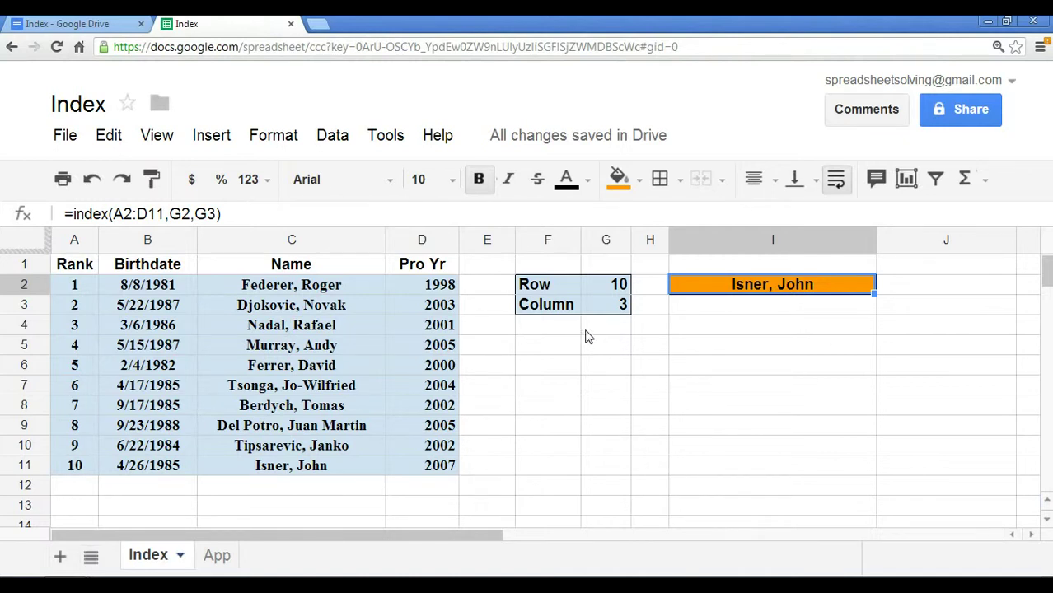
Set Row in G2 and Column in G3 to 4 so I2 shows Murray's Pro Yr, 2005
key(F2)
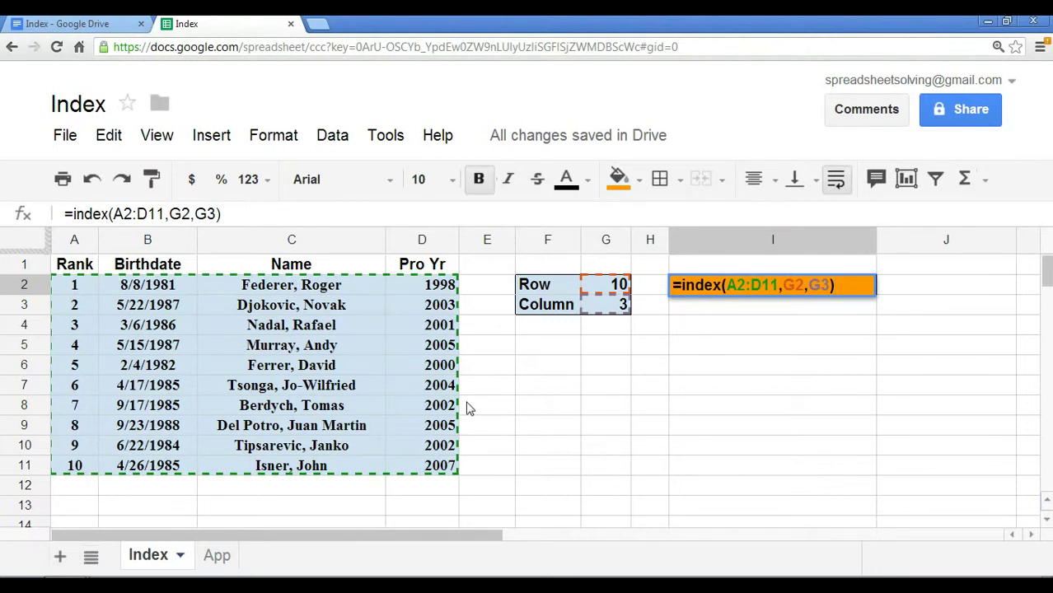
key(Return)
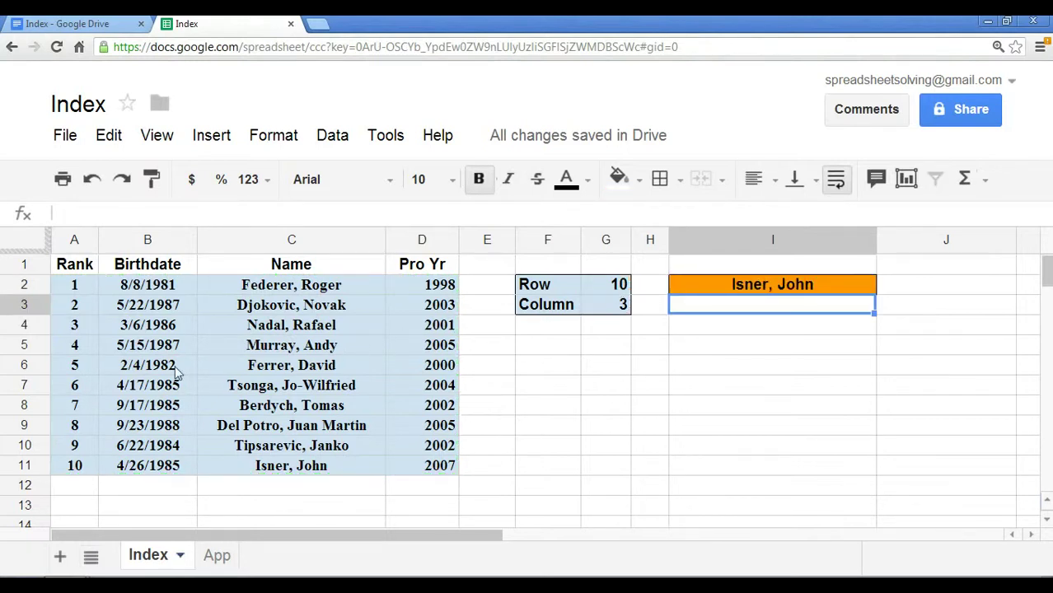
click(617, 282)
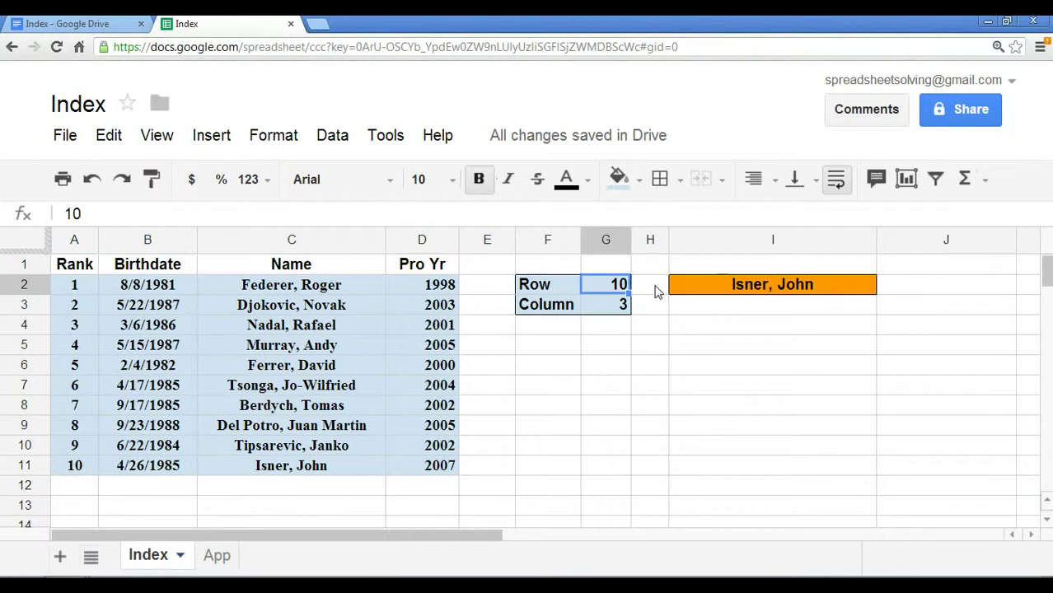
text(4)
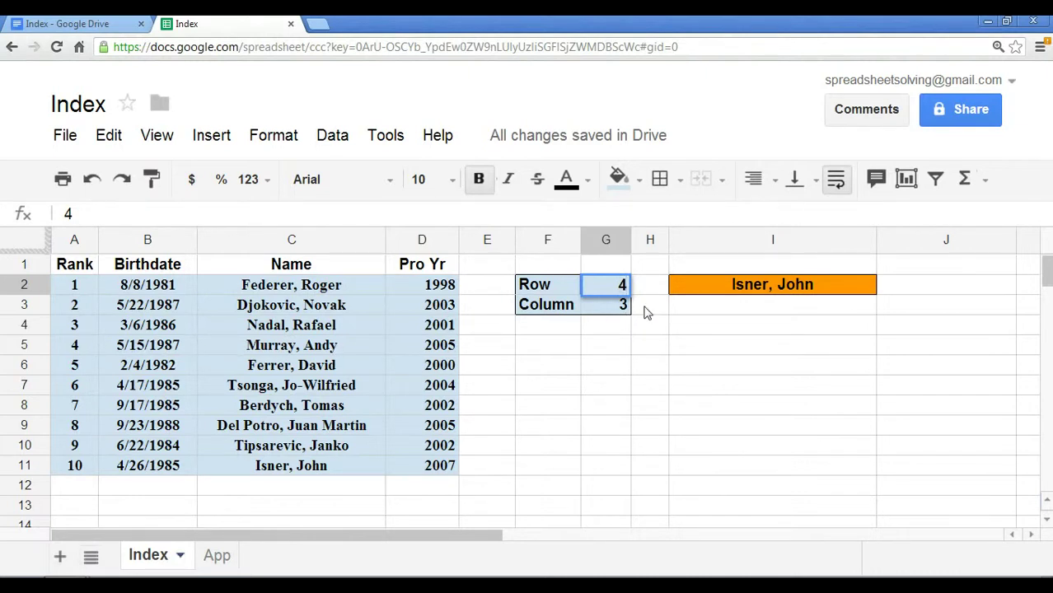
click(624, 307)
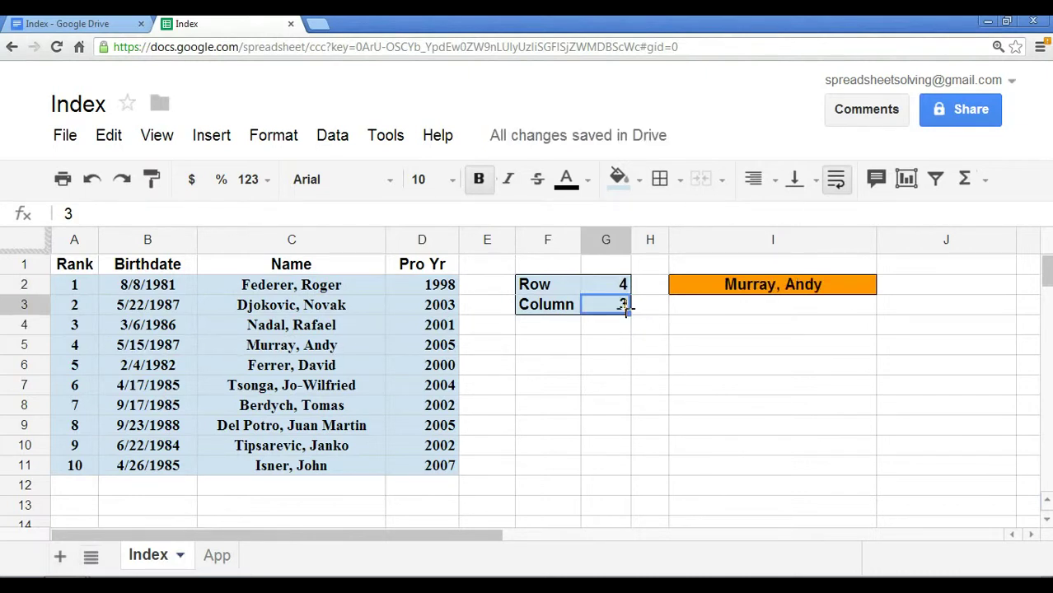
text(4)
key(Return)
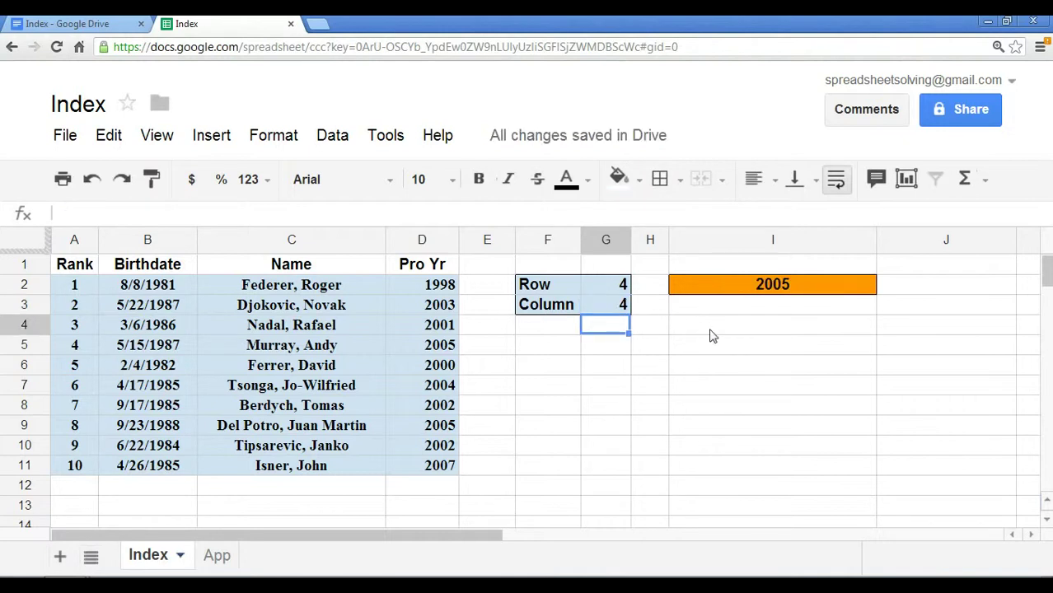
click(740, 346)
click(747, 290)
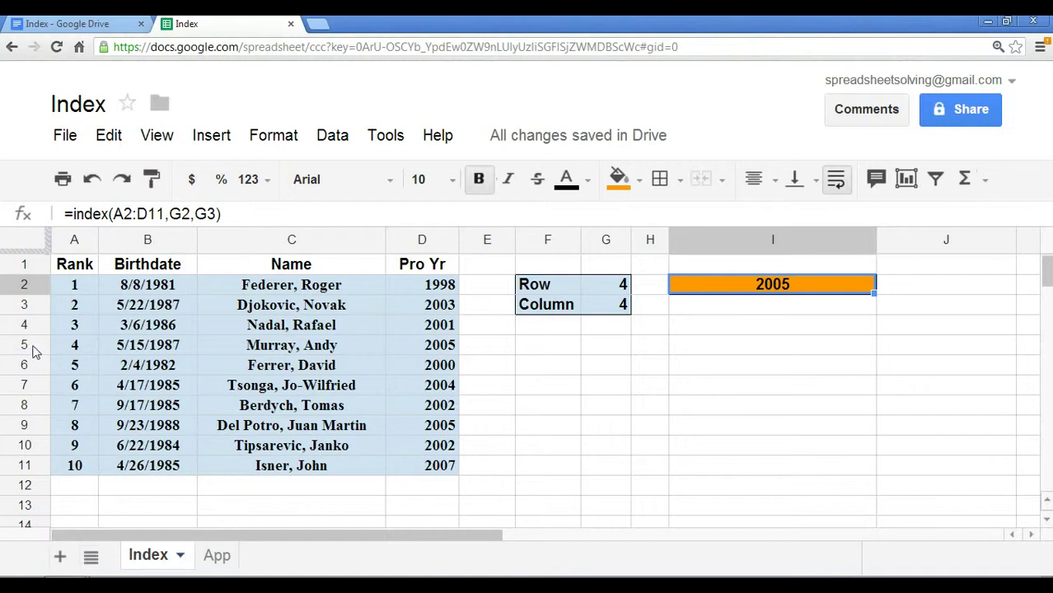
click(423, 347)
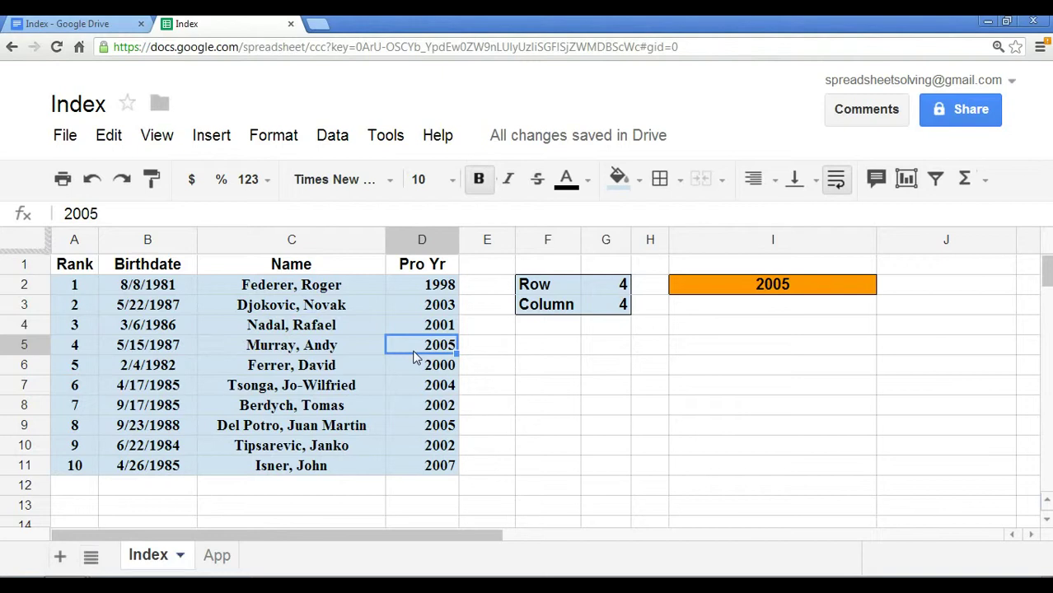
click(710, 288)
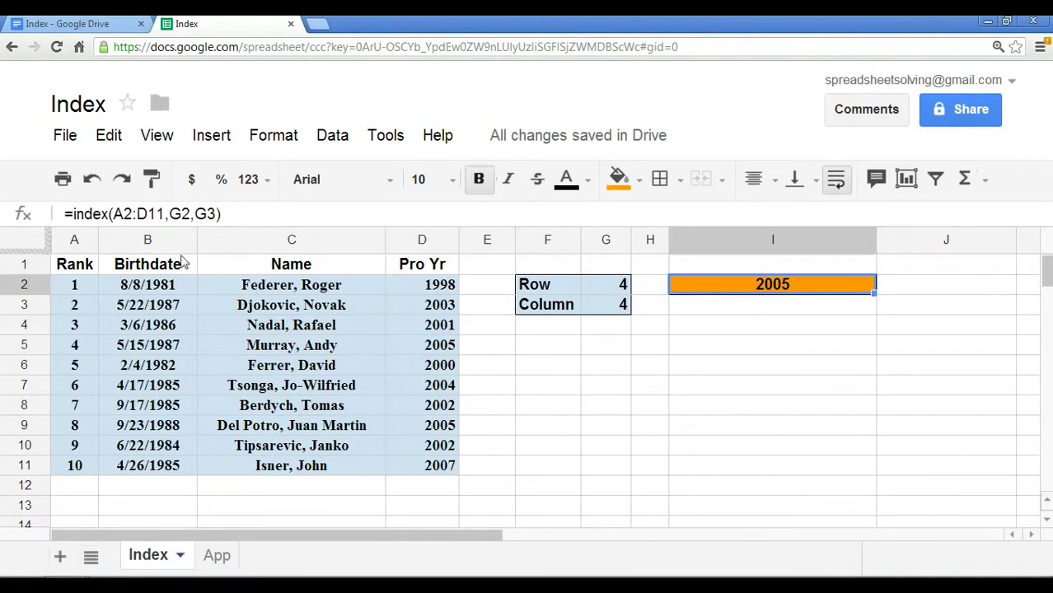